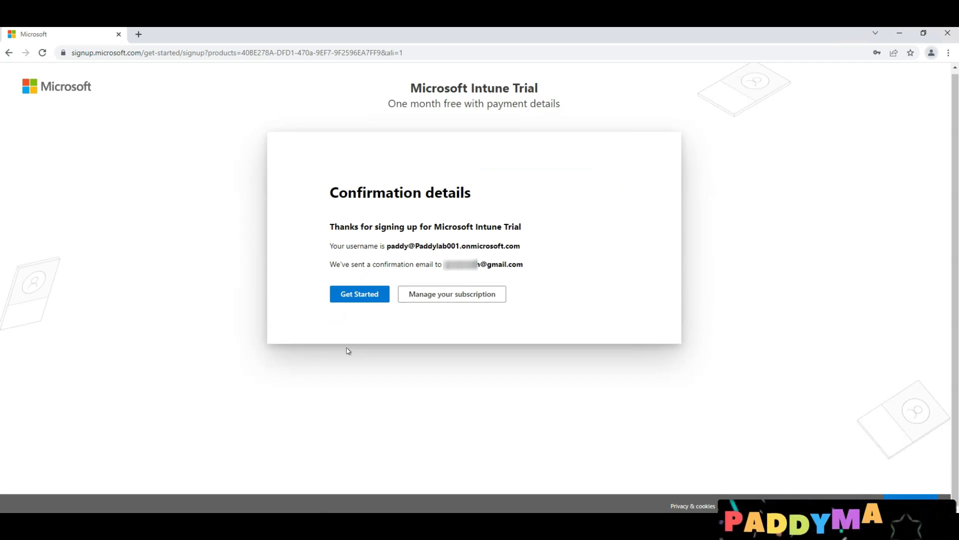
Continue from the Intune trial confirmation to the Microsoft 365 admin center and expand its full navigation and Settings section.
left_click(360, 293)
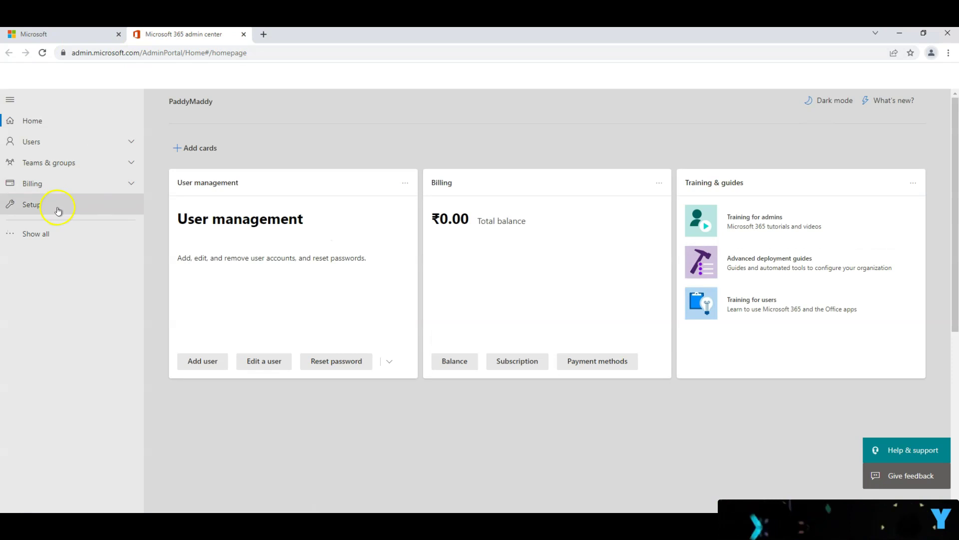
left_click(35, 233)
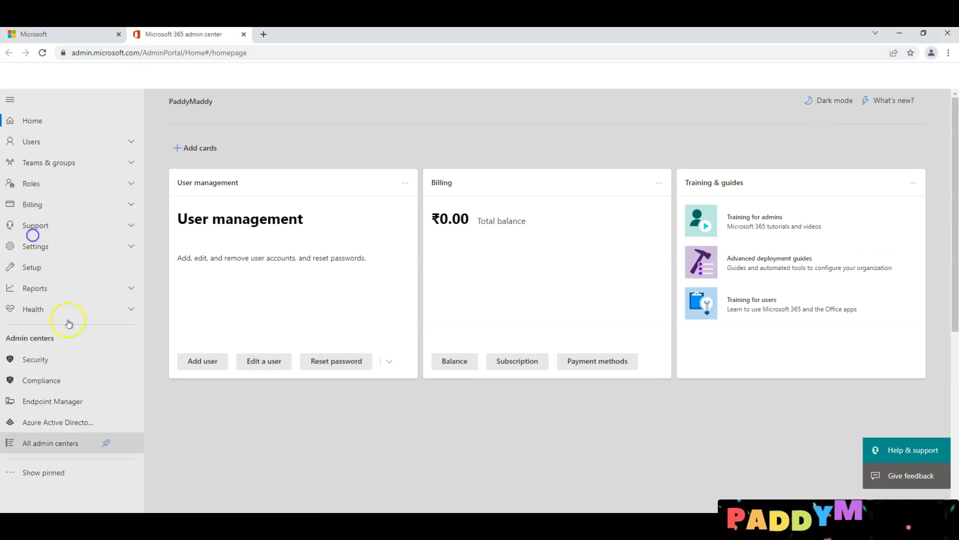
left_click(132, 246)
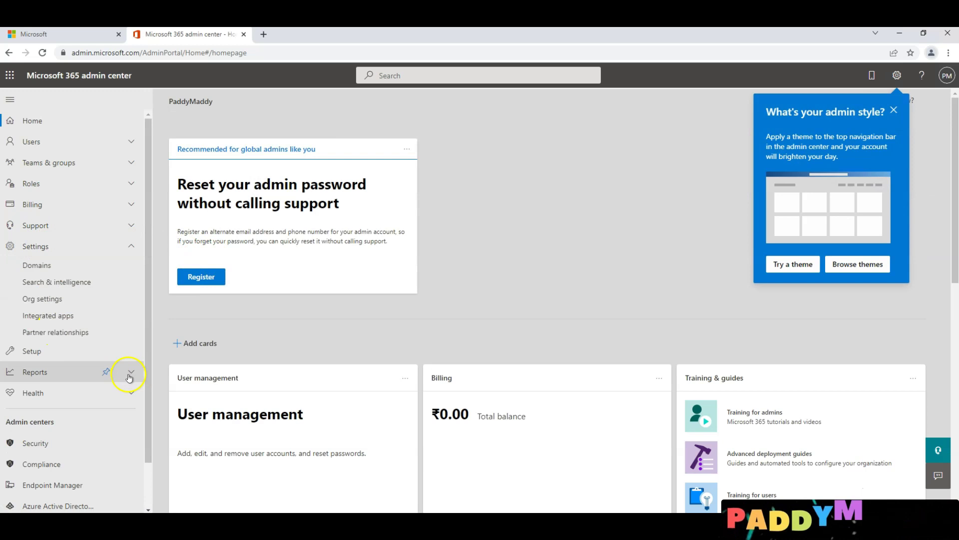
left_click_drag(48, 350, 108, 324)
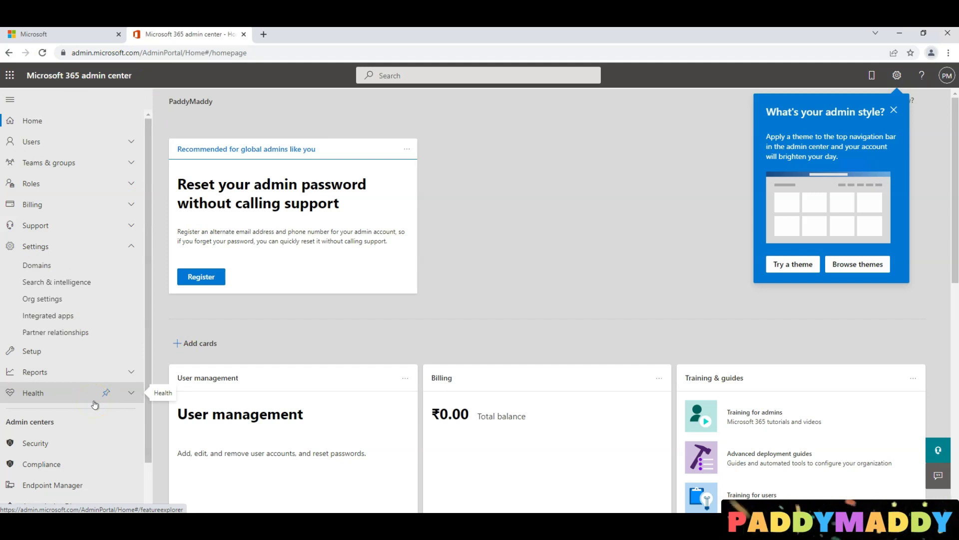
Open the Endpoint Manager admin center at endpoint.microsoft.com in a new browser tab.
left_click(264, 34)
type("endpoint")
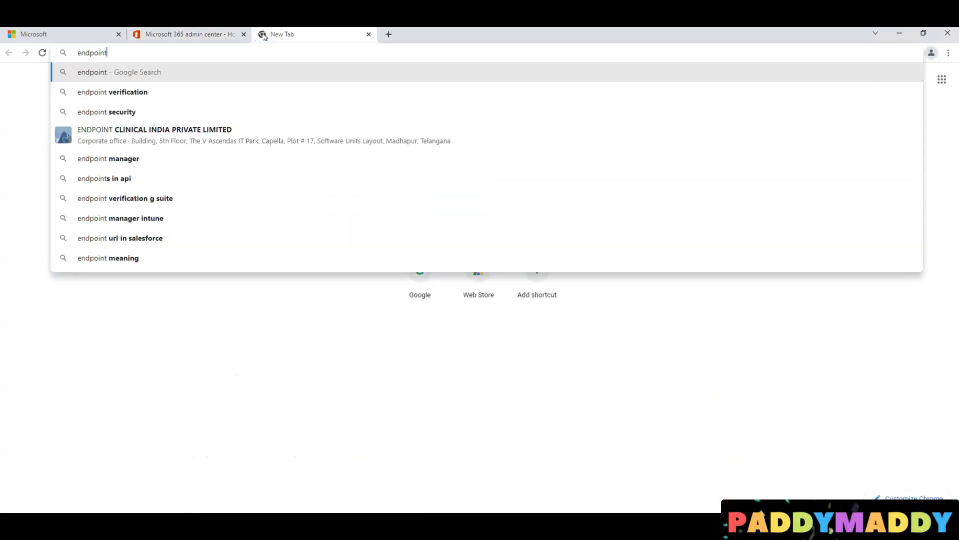
type(".microsoft.com")
key("Return")
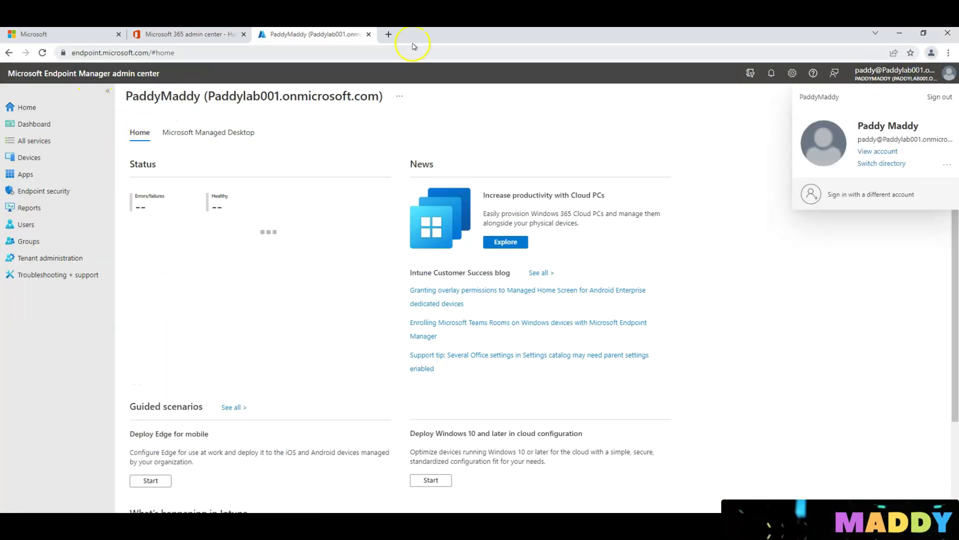
Open the Azure portal at portal.azure.com in another browser tab and look over its home page.
left_click(389, 34)
type("portal.azure")
key("Return")
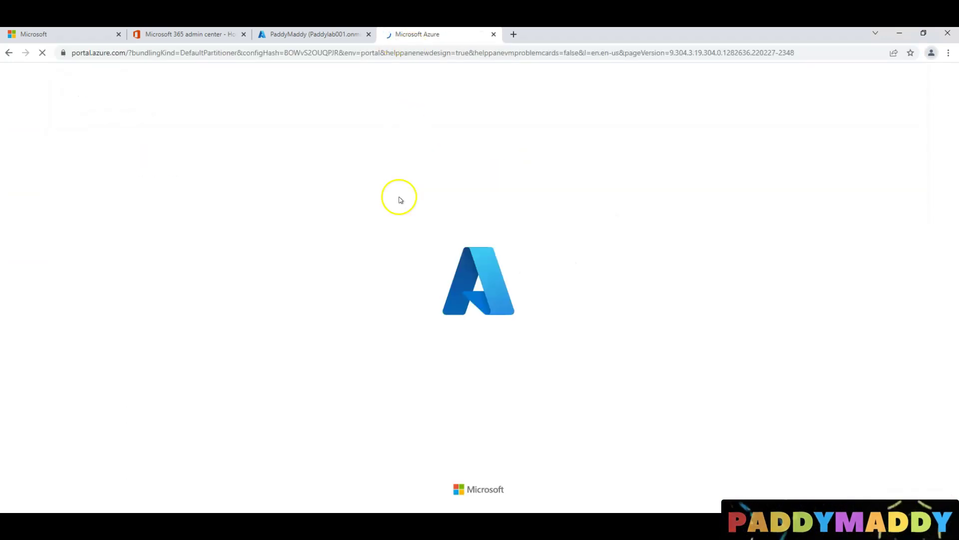
key("Escape")
scroll(154, 321, "down", 3)
scroll(197, 319, "up", 3)
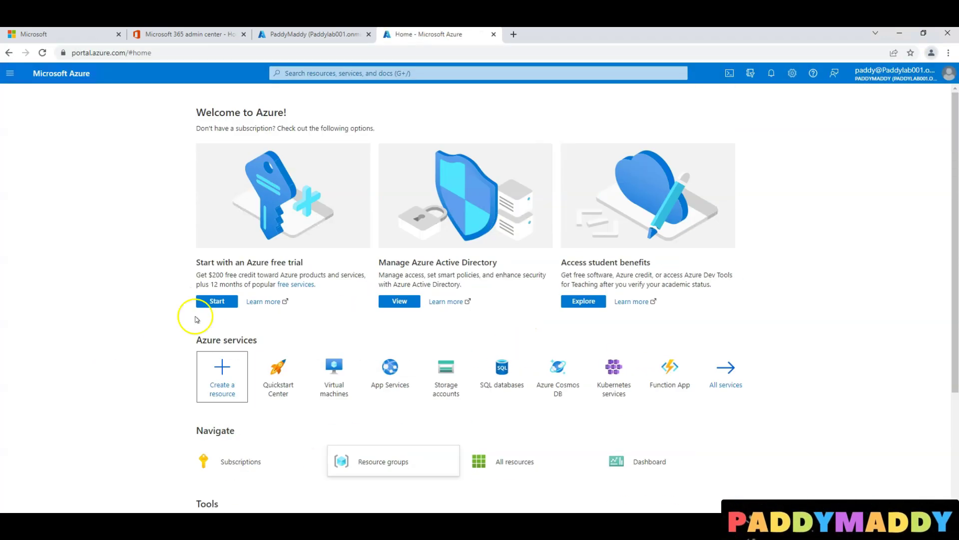
Go to Azure Active Directory and check the tenant's custom domain names.
left_click(9, 73)
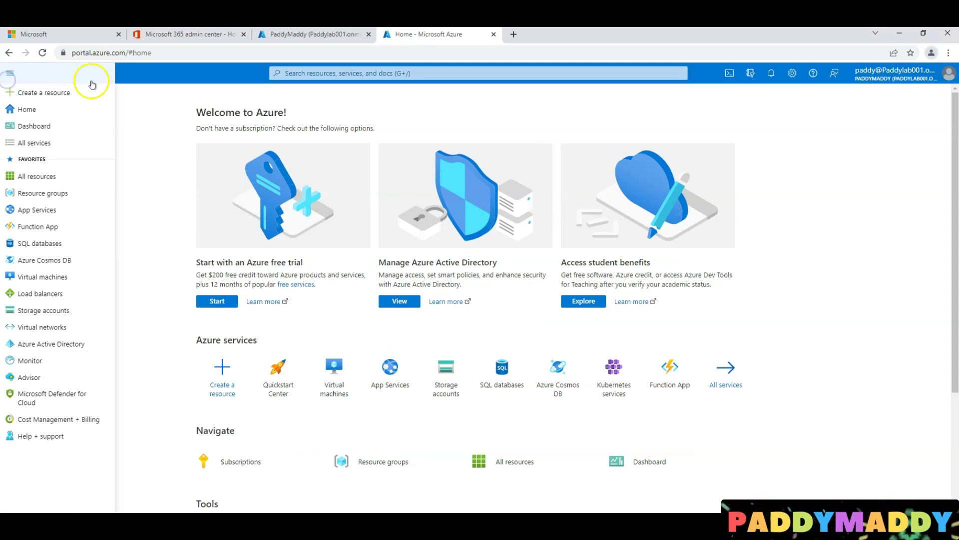
left_click(34, 345)
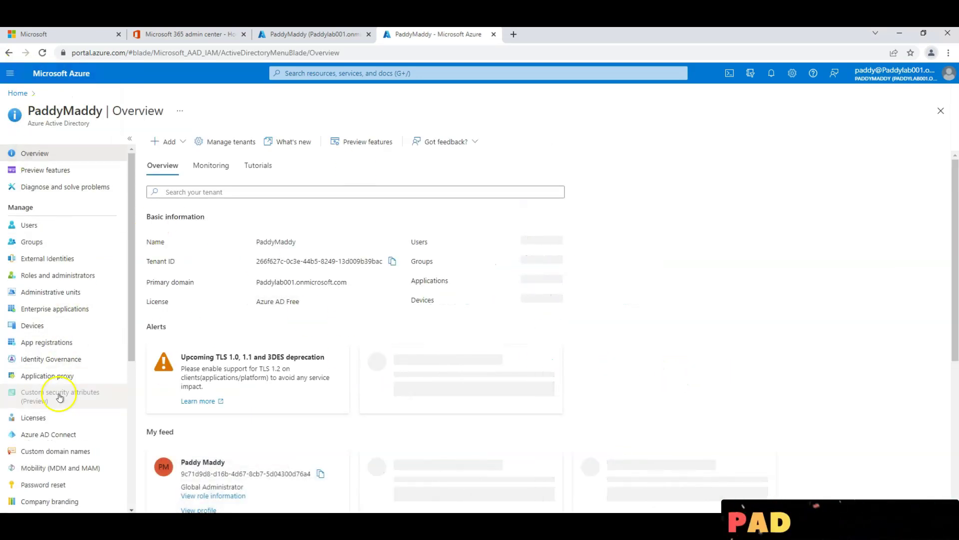
left_click(52, 450)
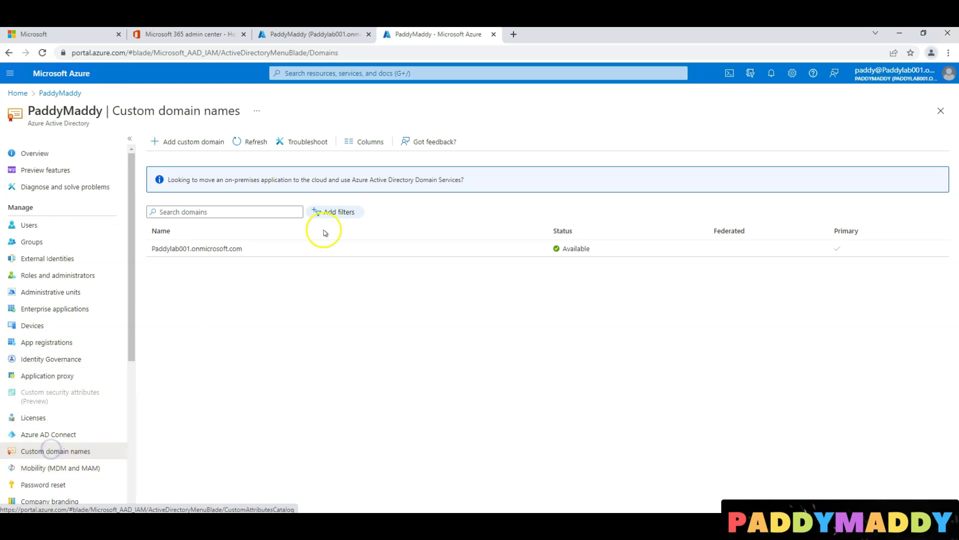
left_click_drag(160, 250, 274, 293)
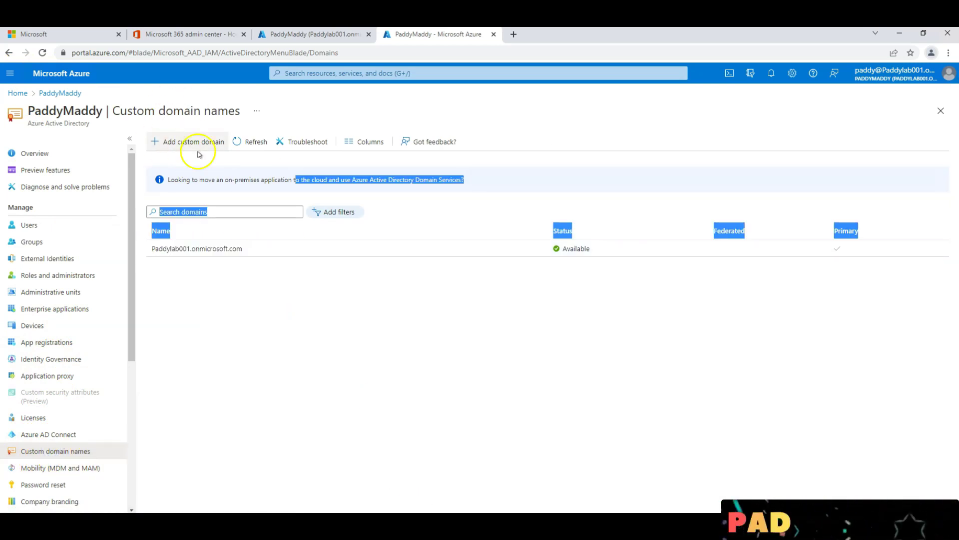
Check all licensed products in the directory and view the users licensed for Intune.
left_click(55, 423)
left_click(43, 221)
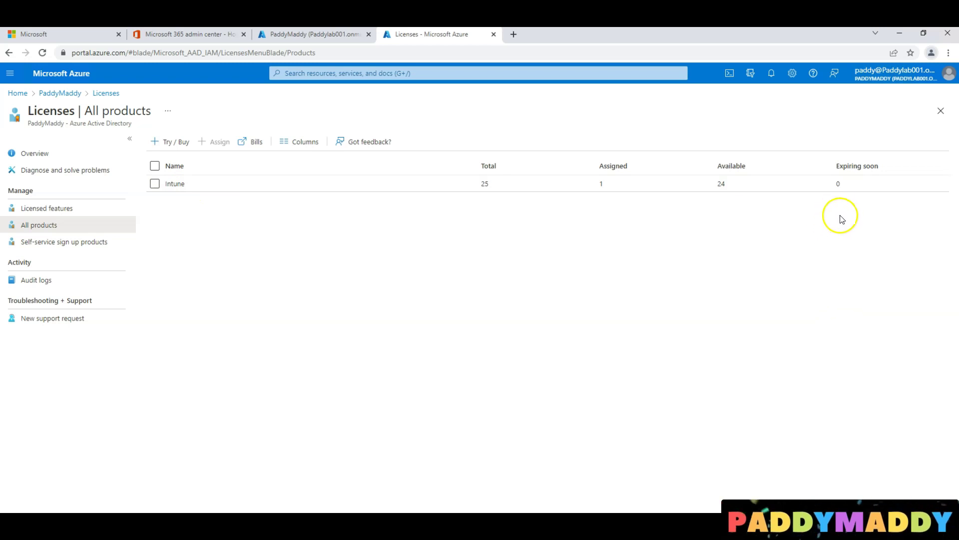
left_click(238, 185)
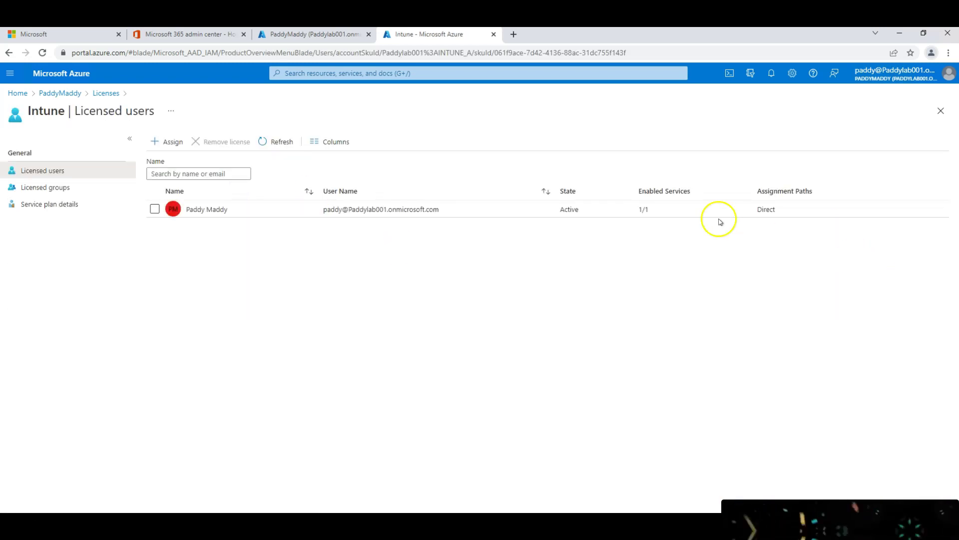
left_click(169, 214)
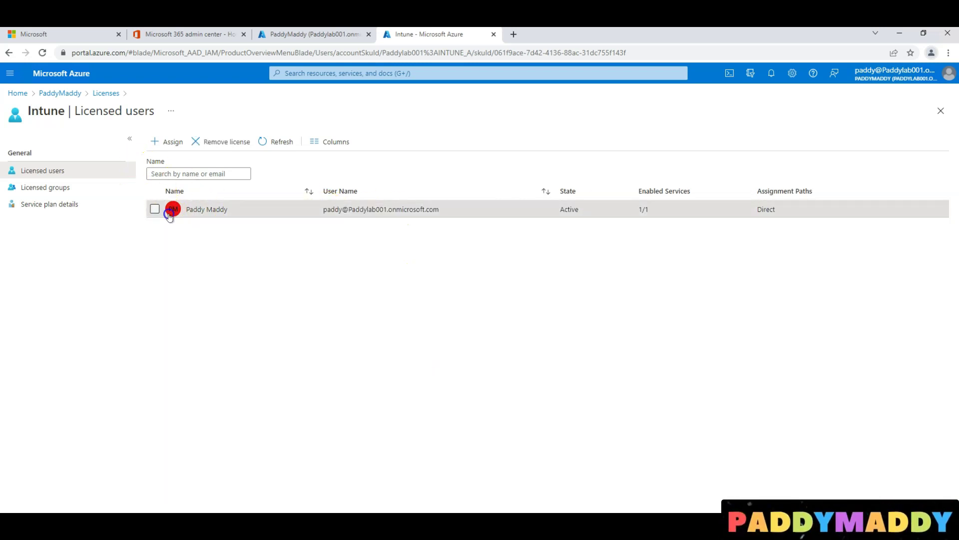
mouse_move(176, 235)
left_mouse_down()
mouse_move(147, 195)
mouse_move(146, 239)
left_mouse_up()
mouse_move(639, 194)
left_mouse_down()
mouse_move(623, 216)
mouse_move(638, 199)
left_mouse_up()
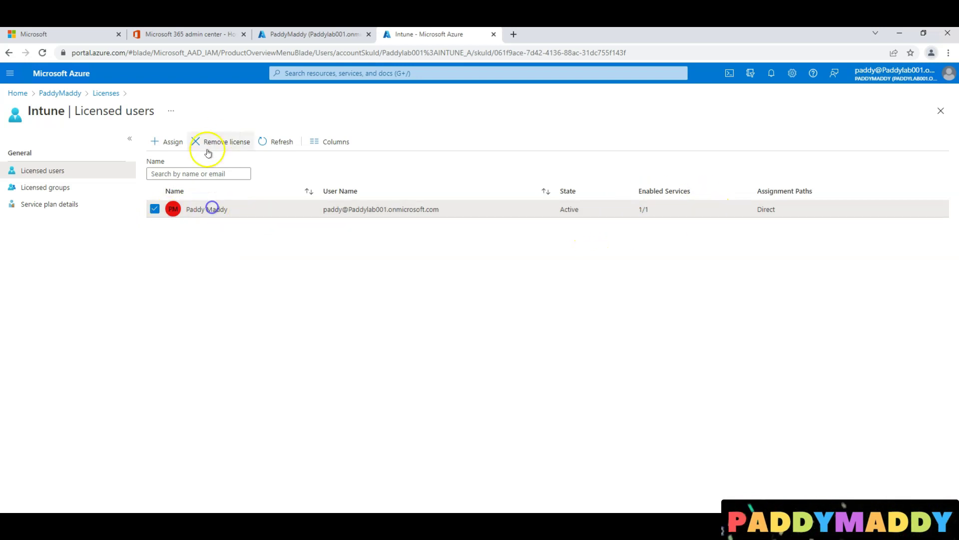
View the licenses assigned to the admin user from the directory's user list.
left_click(61, 95)
left_click(65, 221)
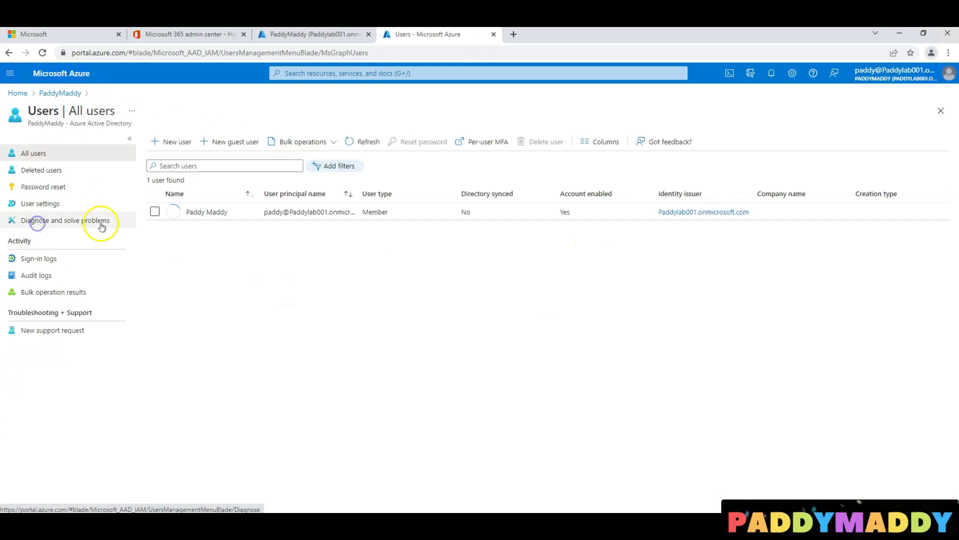
left_click(212, 214)
left_click(48, 277)
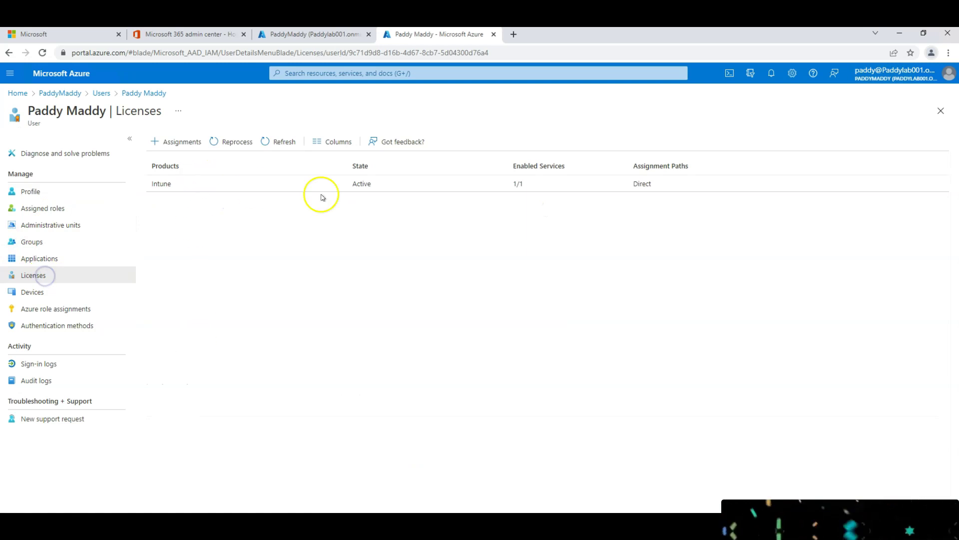
double_click(242, 191)
left_click(265, 337)
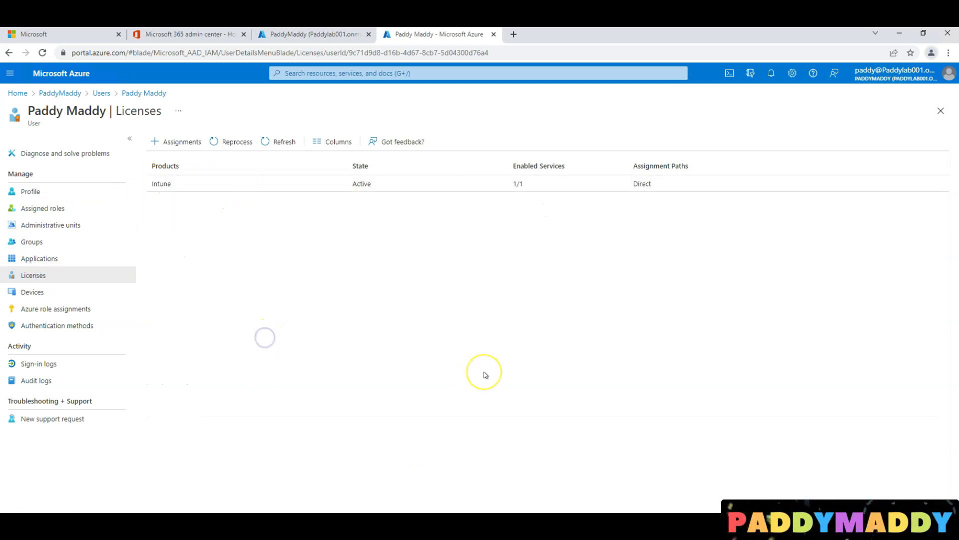
Review the Enterprise Mobility + Security E5 free trial offer for the directory's licensed products and activate it.
left_click(61, 93)
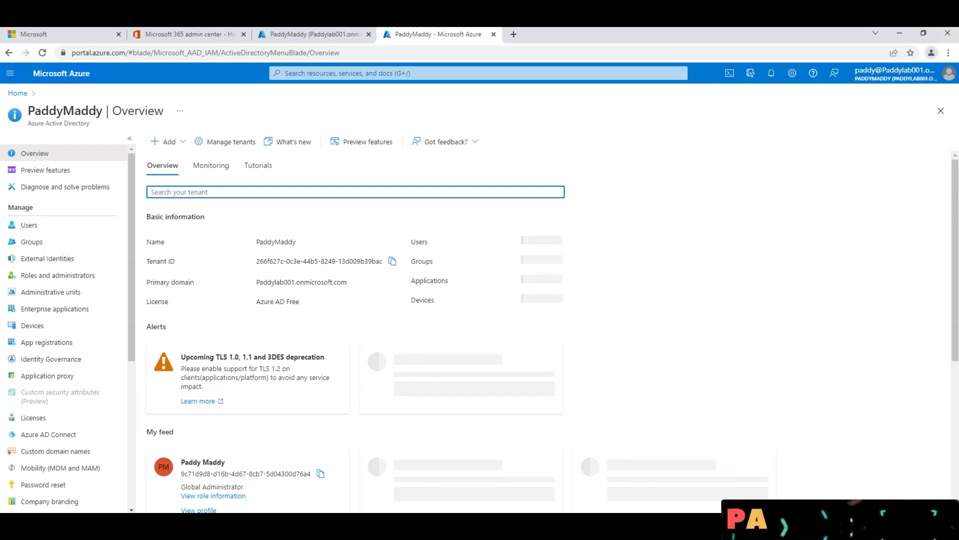
left_click(33, 418)
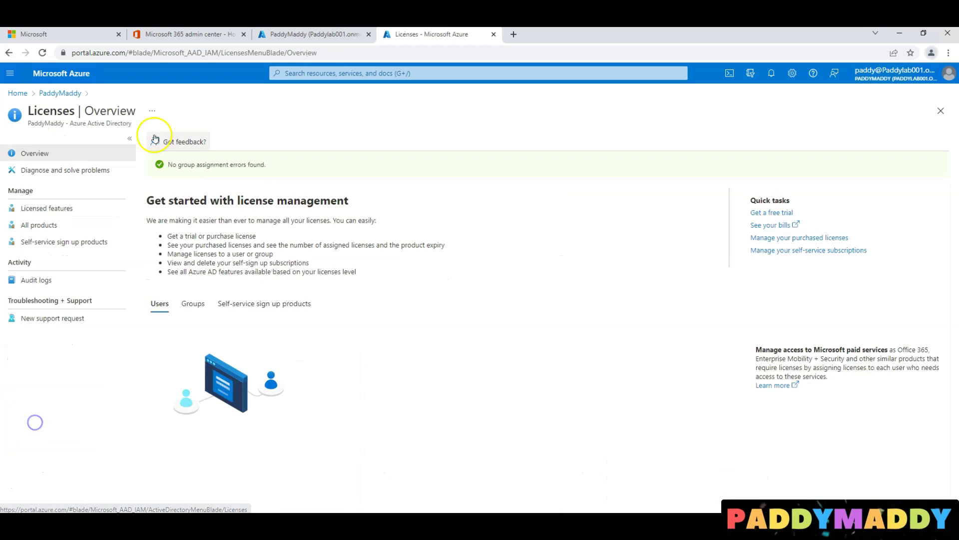
left_click(39, 225)
left_click(173, 142)
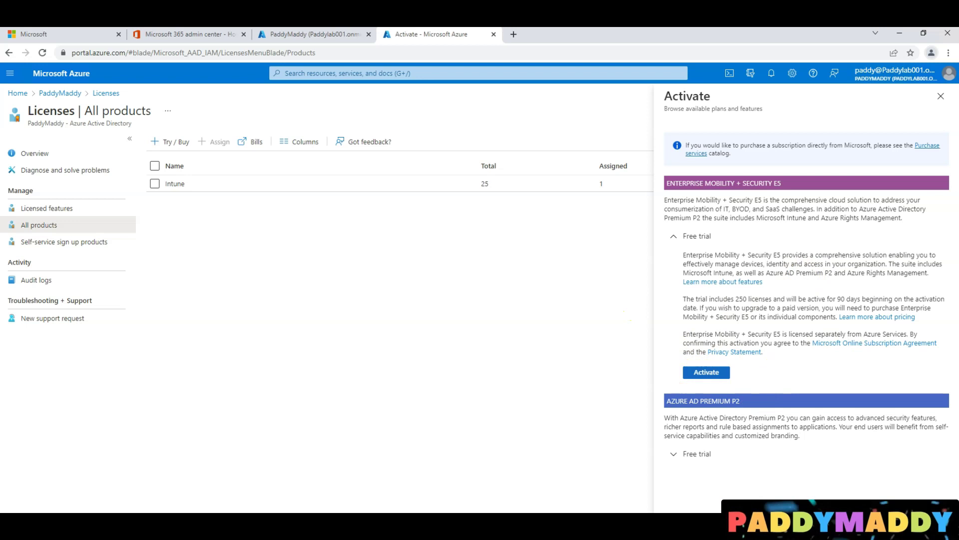
left_click_drag(840, 209, 727, 210)
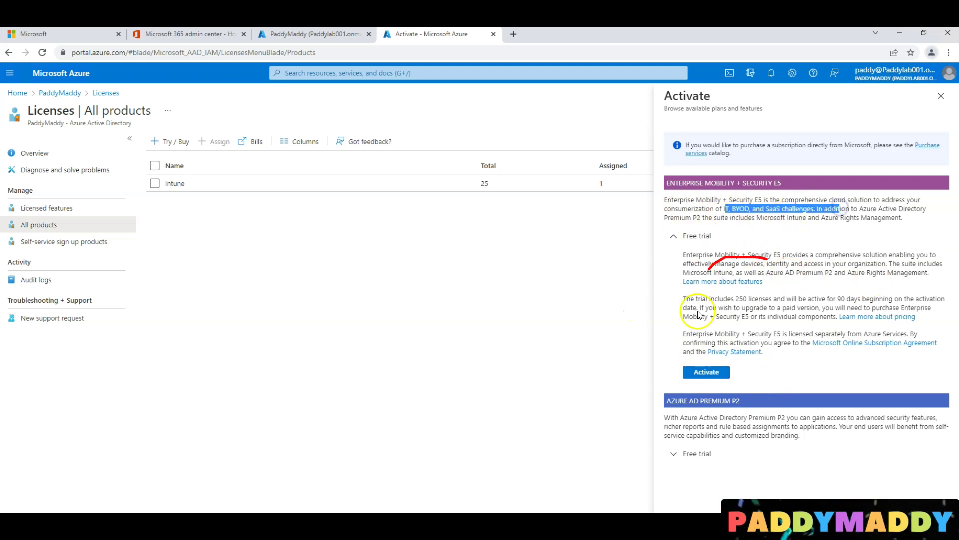
left_click_drag(667, 210, 793, 218)
left_click_drag(814, 299, 862, 297)
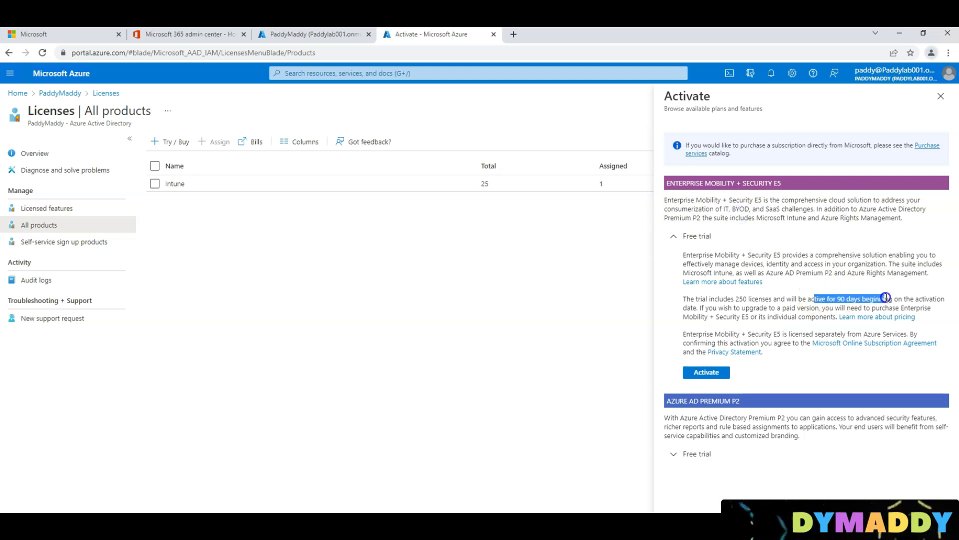
left_click(713, 372)
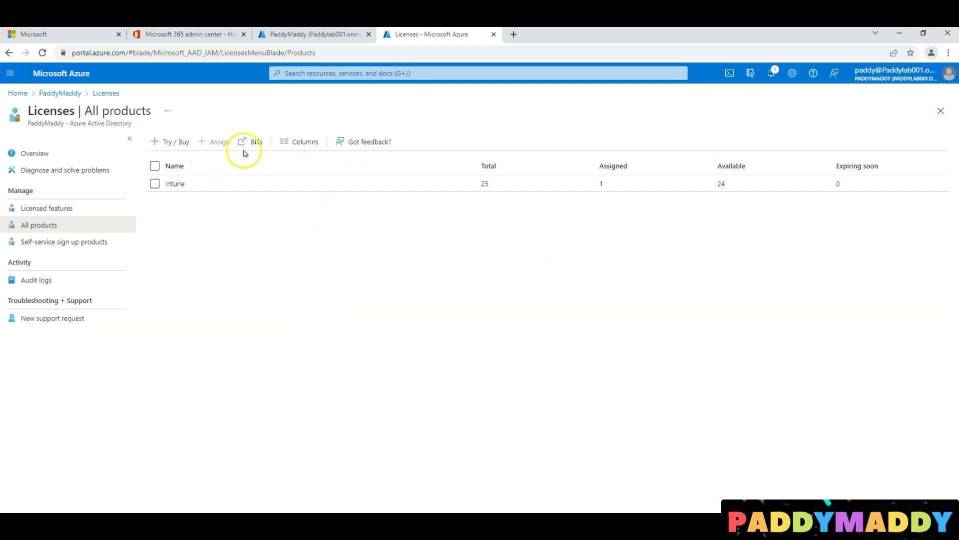
Reload the product license list and check the licensed users of Enterprise Mobility + Security E5.
left_click(81, 229)
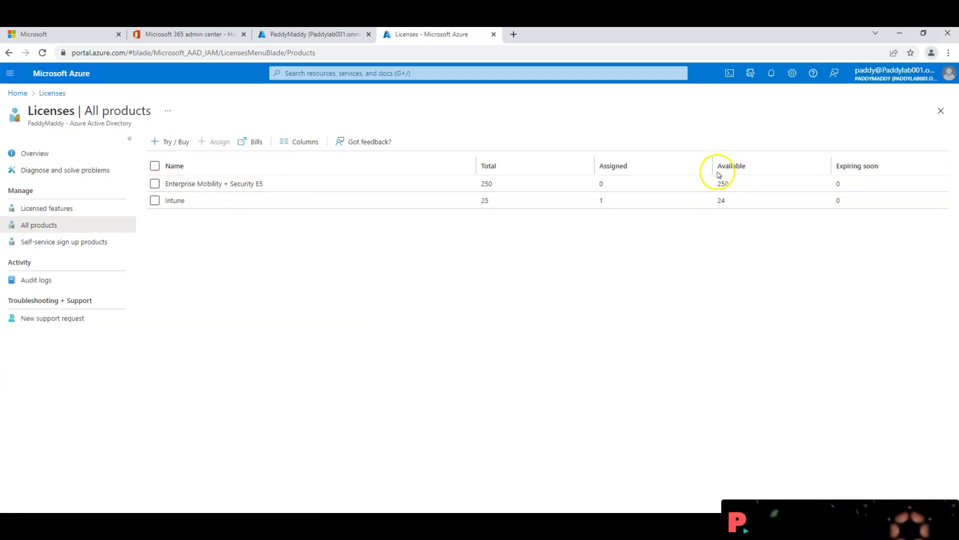
left_click(216, 184)
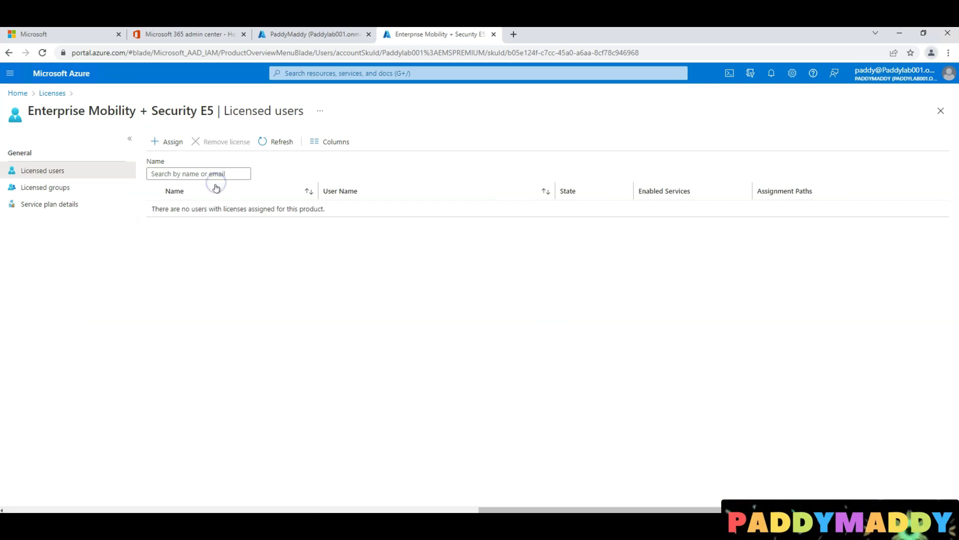
left_click(55, 93)
left_click(52, 93)
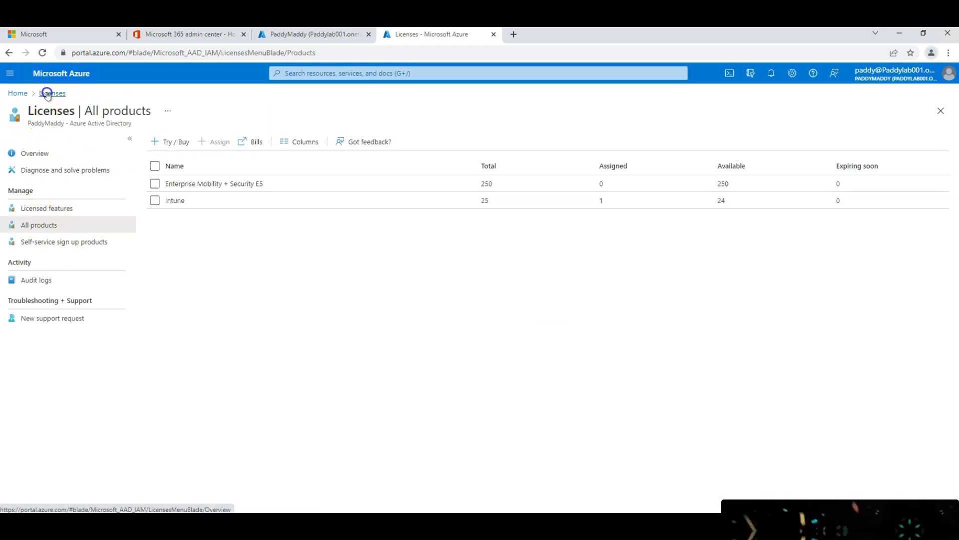
Open the admin user's license assignments in Azure Active Directory and select the Enterprise Mobility + Security E5 license.
left_click(17, 93)
left_click(280, 387)
left_click(32, 223)
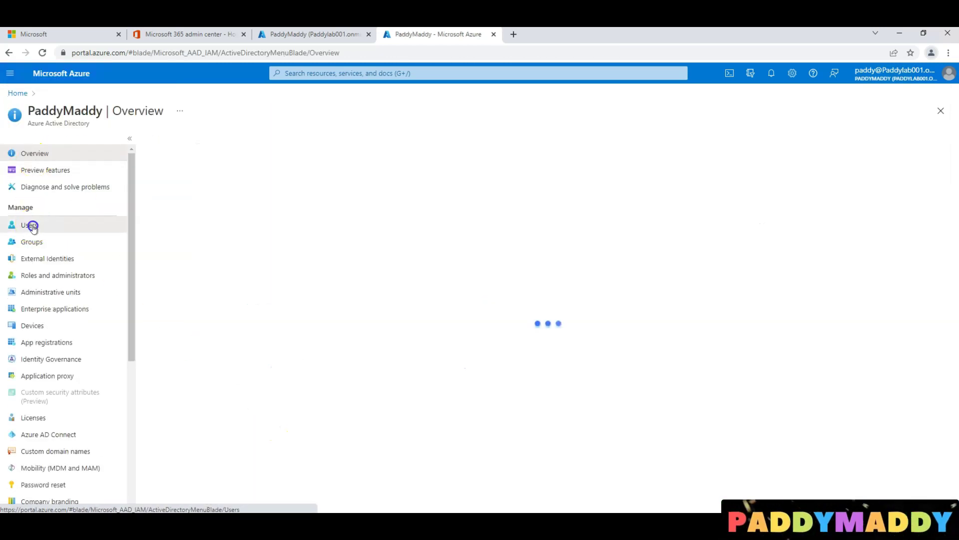
left_click(255, 218)
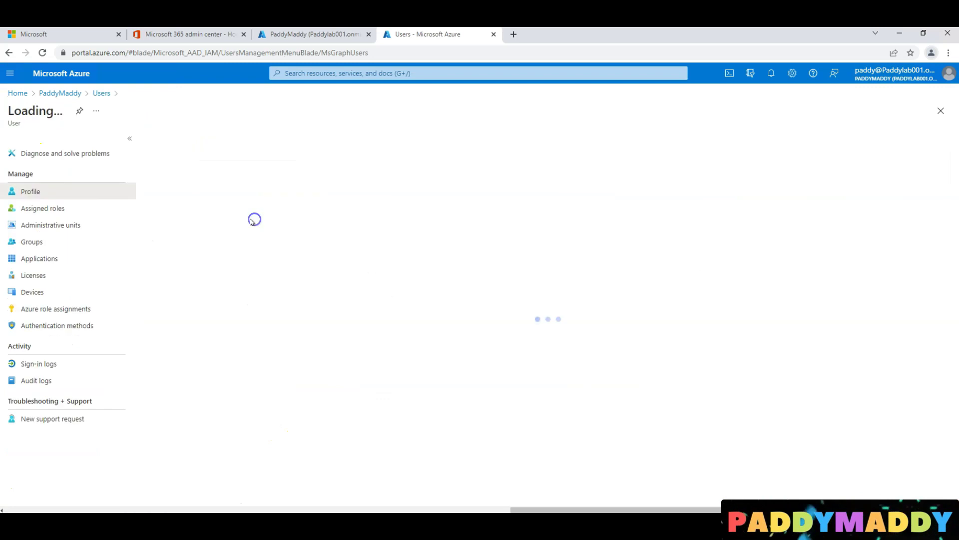
left_click(58, 276)
left_click(176, 141)
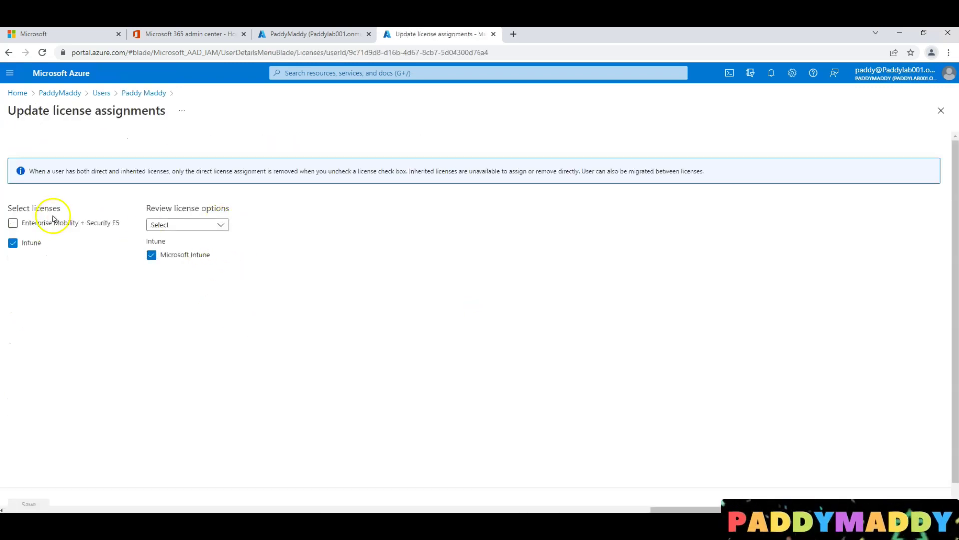
left_click(32, 224)
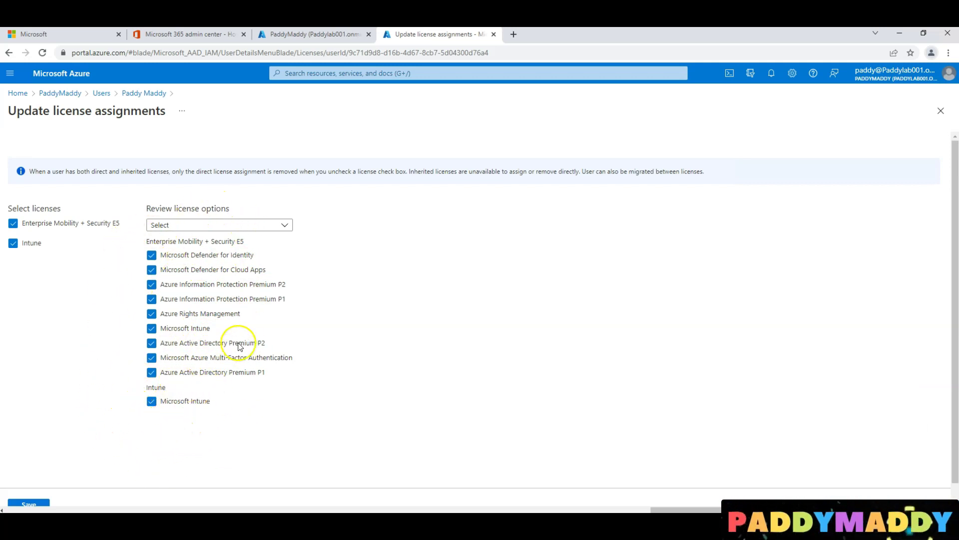
Examine the services covered by the Enterprise Mobility + Security E5 and Intune licenses in the license options.
left_click_drag(223, 400, 257, 389)
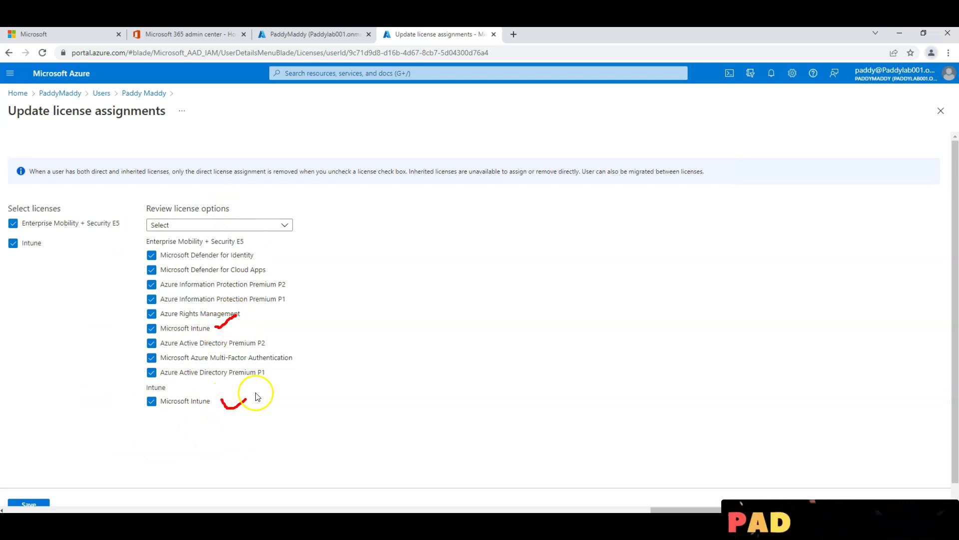
mouse_move(64, 253)
left_mouse_down()
mouse_move(35, 234)
mouse_move(1, 235)
mouse_move(47, 270)
mouse_move(58, 253)
left_mouse_up()
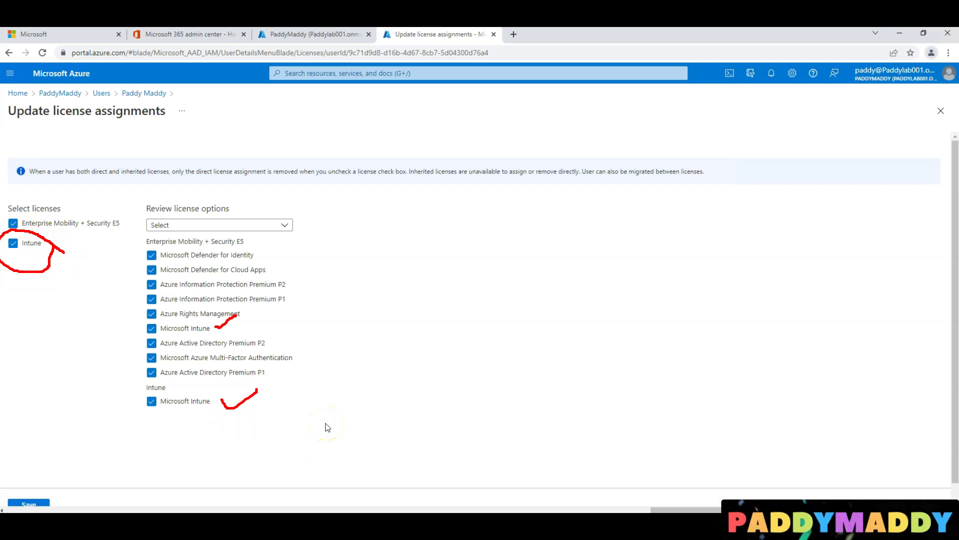
mouse_move(252, 395)
left_mouse_down()
mouse_move(172, 384)
mouse_move(139, 400)
mouse_move(257, 388)
left_mouse_up()
mouse_move(305, 229)
left_mouse_down()
mouse_move(347, 304)
mouse_move(322, 388)
mouse_move(118, 381)
mouse_move(160, 220)
mouse_move(317, 218)
left_mouse_up()
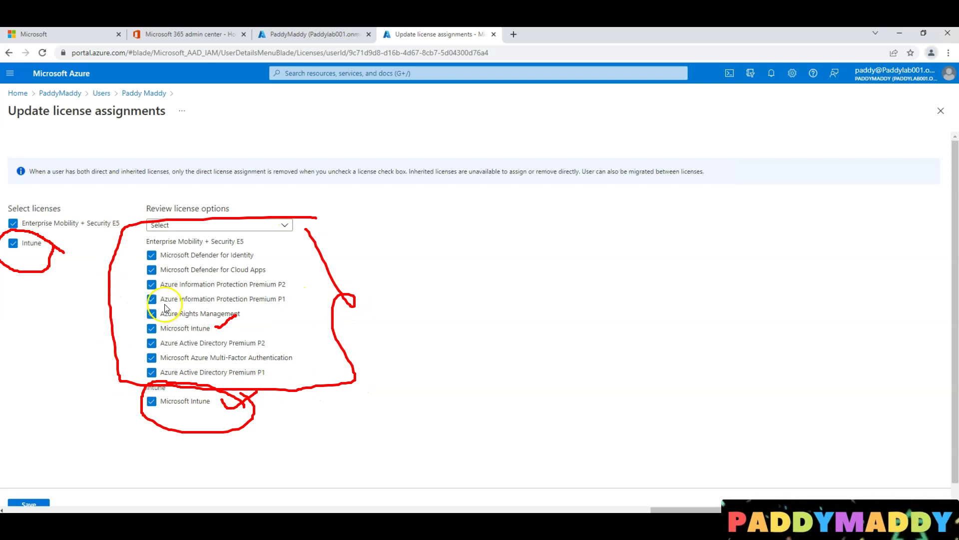
left_click_drag(159, 378, 256, 382)
mouse_move(270, 341)
left_mouse_down()
mouse_move(297, 321)
mouse_move(323, 256)
left_mouse_up()
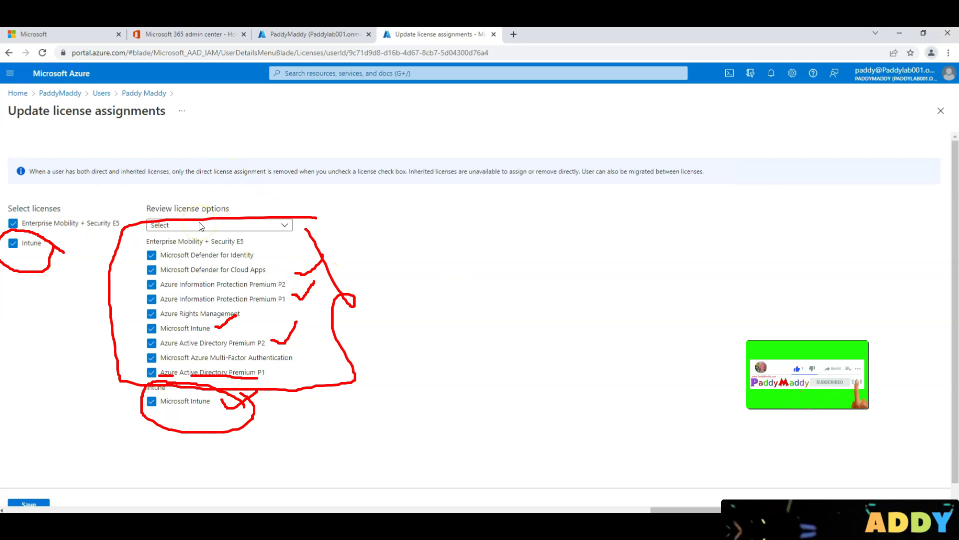
mouse_move(129, 209)
left_mouse_down()
mouse_move(105, 188)
mouse_move(6, 200)
mouse_move(50, 241)
mouse_move(110, 222)
mouse_move(210, 120)
left_mouse_up()
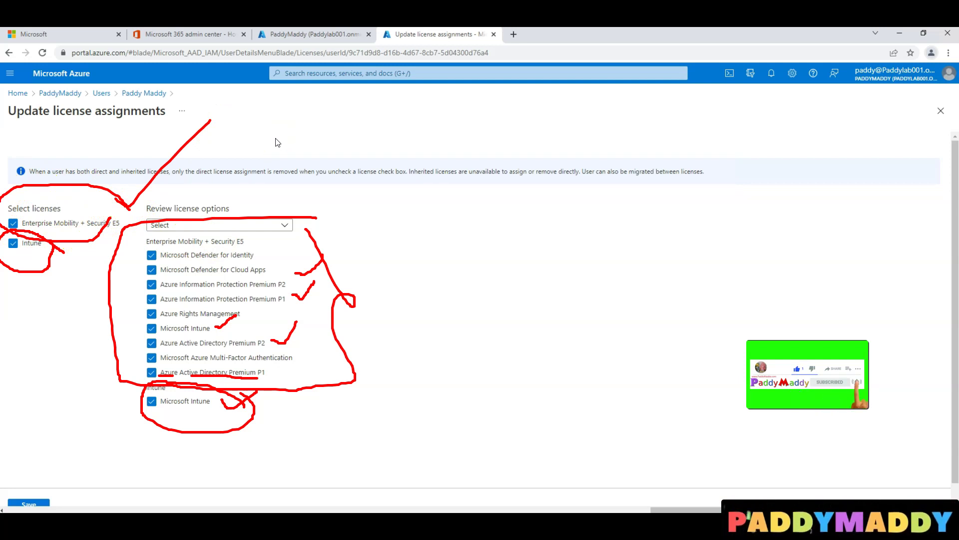
mouse_move(306, 217)
left_mouse_down()
mouse_move(322, 221)
mouse_move(335, 288)
mouse_move(329, 260)
left_mouse_up()
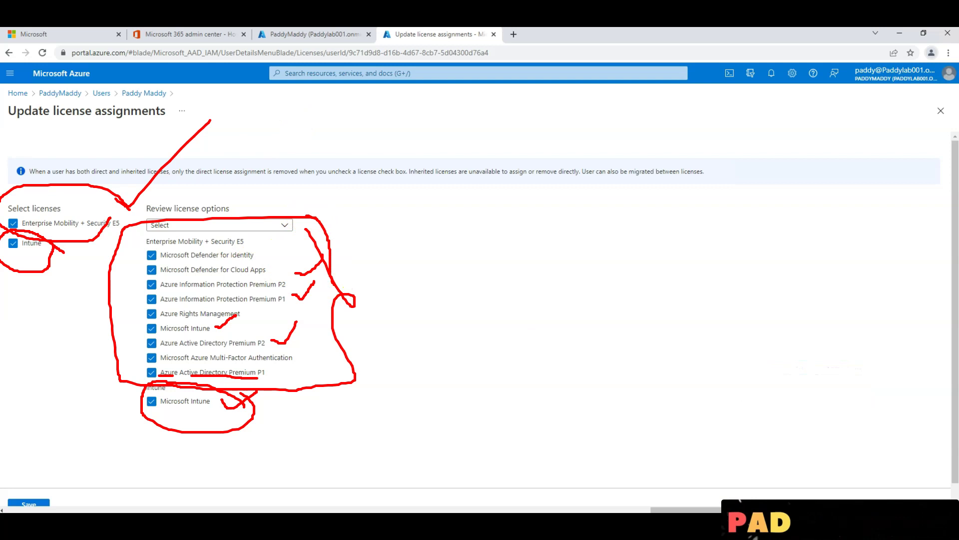
key("Escape")
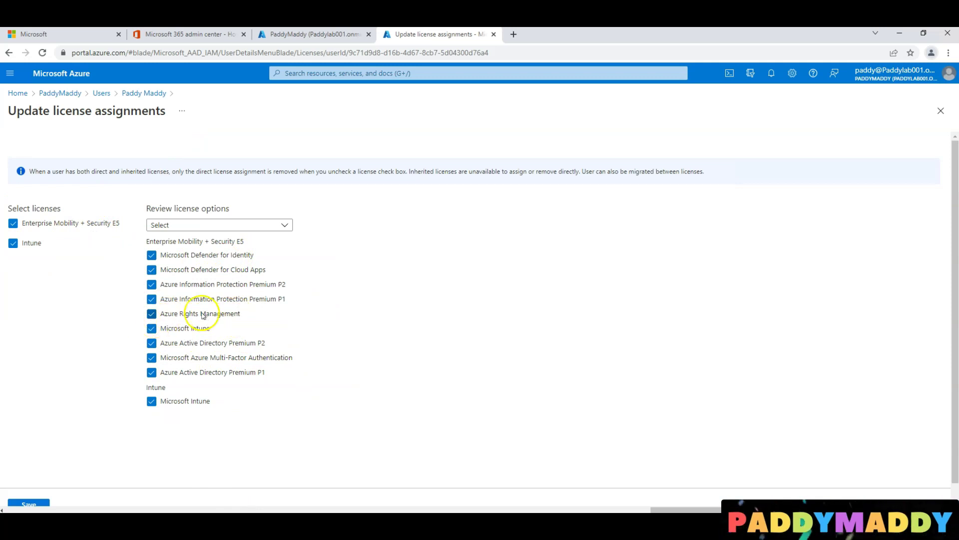
Save the admin user's license assignments and return to the list of all users.
left_click(35, 504)
left_click(101, 93)
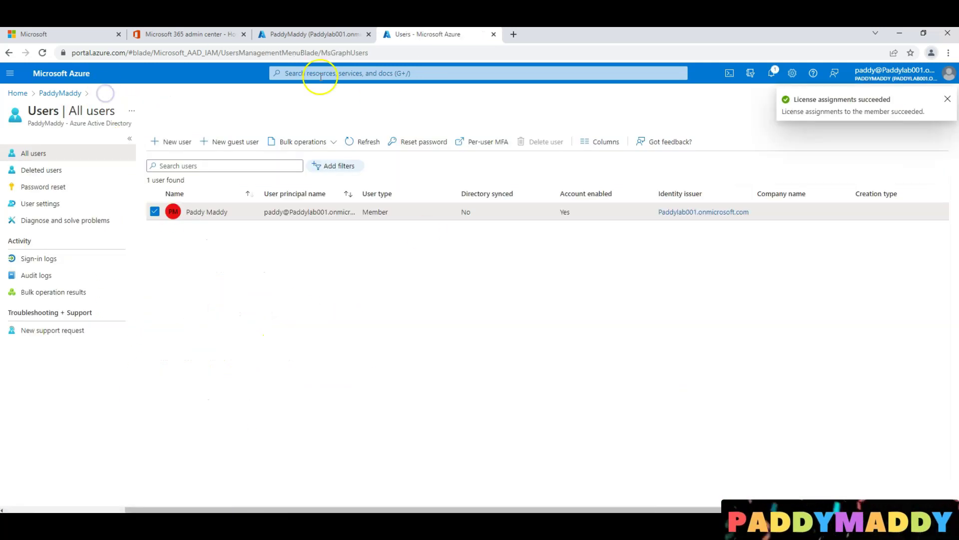